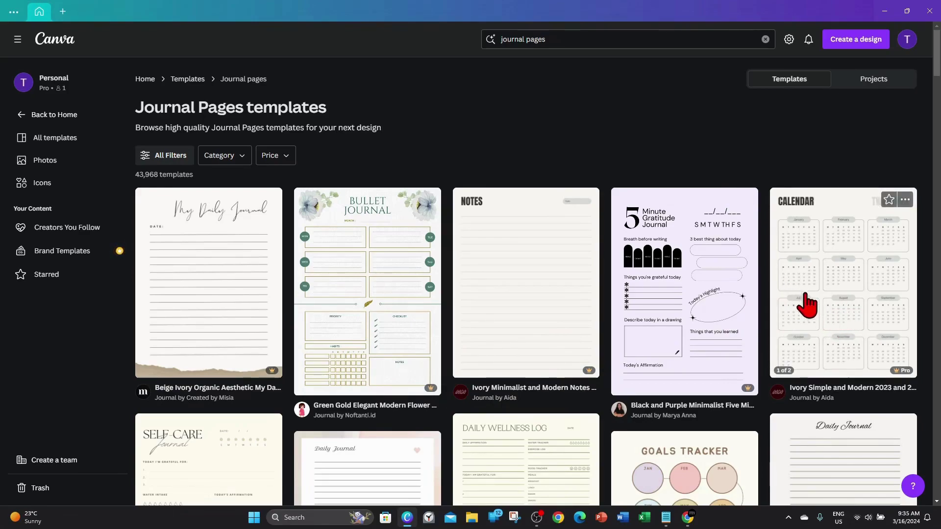
# Filter the journal pages templates to Free ones and browse through them.
pyautogui.click(289, 160)
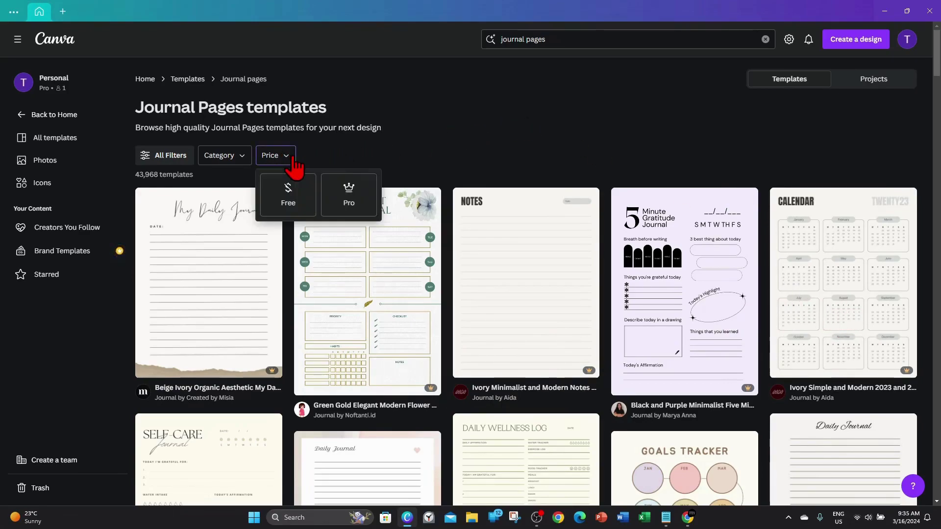
pyautogui.click(293, 195)
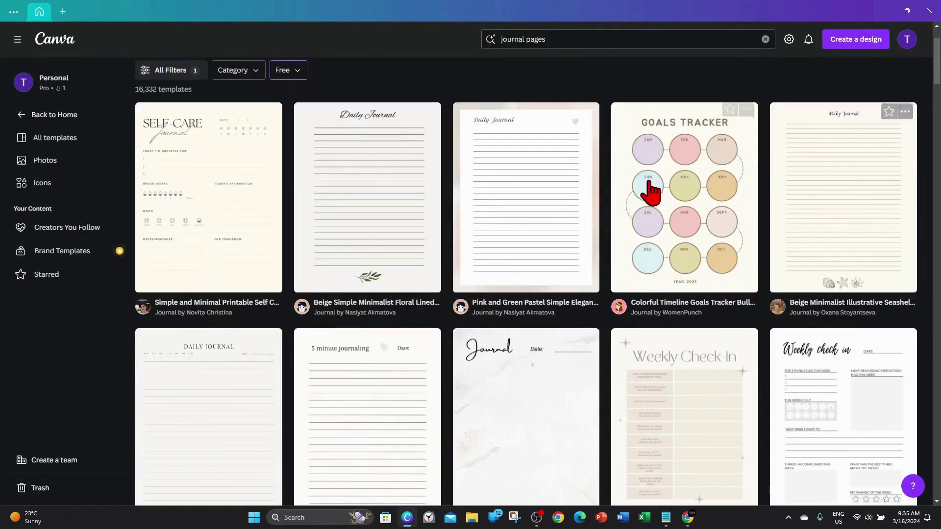
pyautogui.scroll(-15, 533, 280)
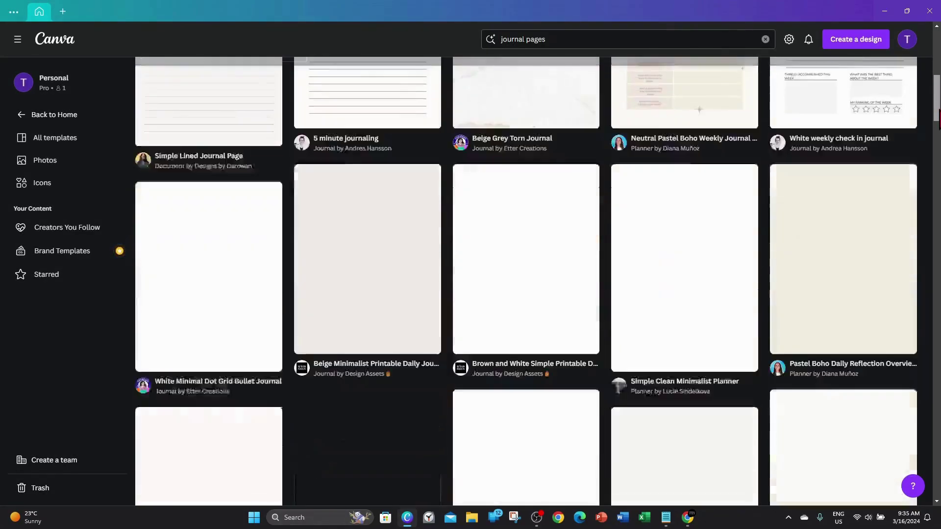
pyautogui.scroll(-8, 533, 281)
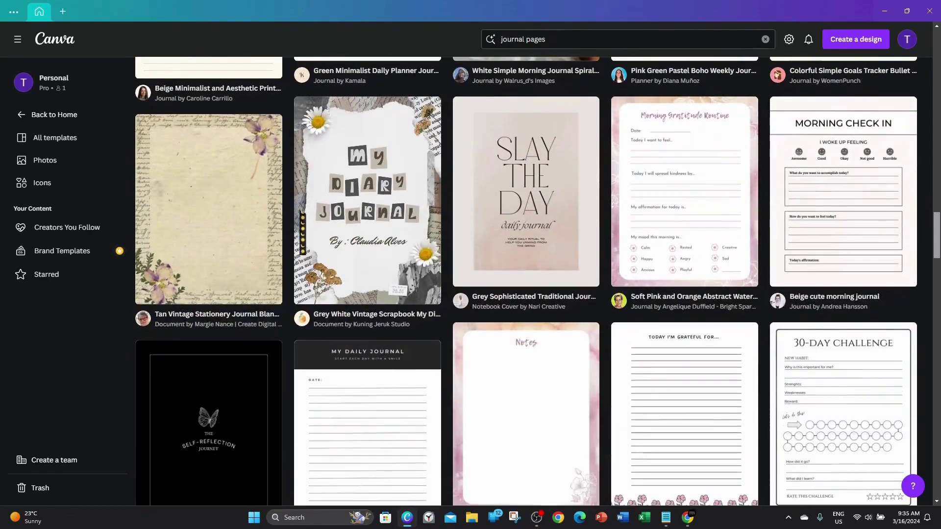
pyautogui.scroll(-13, 533, 281)
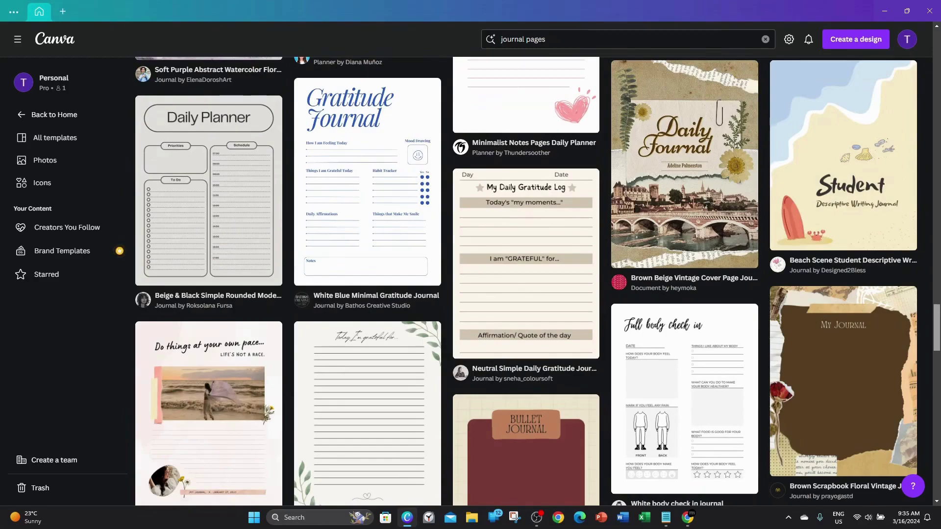
pyautogui.scroll(-1, 533, 281)
pyautogui.scroll(20, 533, 280)
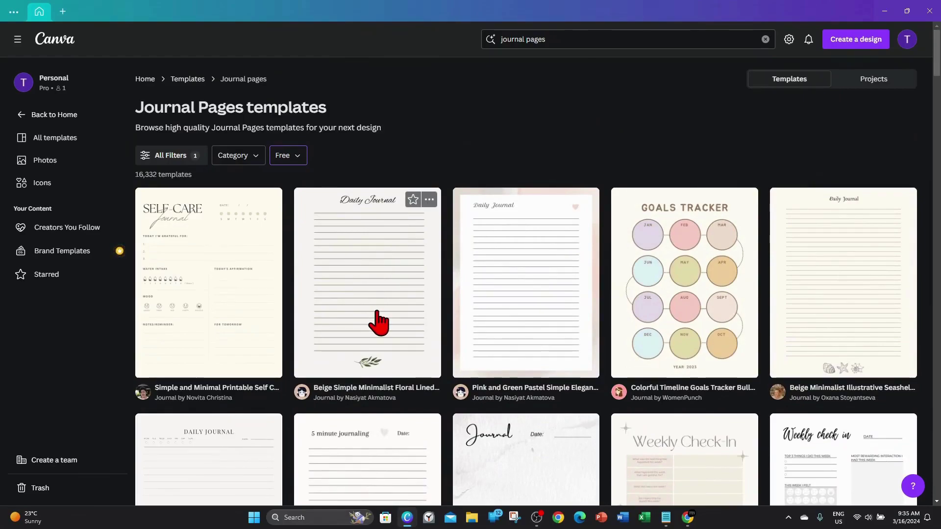
# Open the Beige Simple Minimalist Floral Lined Journal template for customising and dismiss the notebook printing options.
pyautogui.click(377, 316)
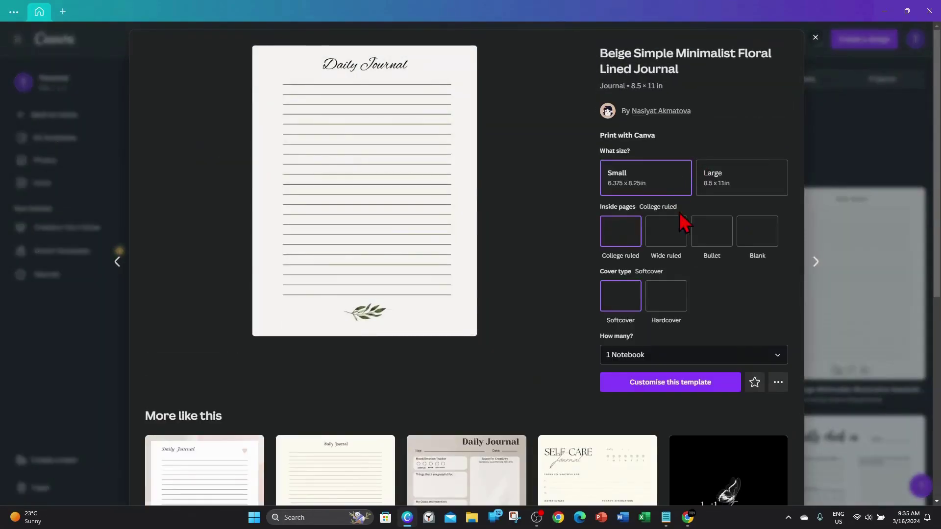
pyautogui.click(704, 387)
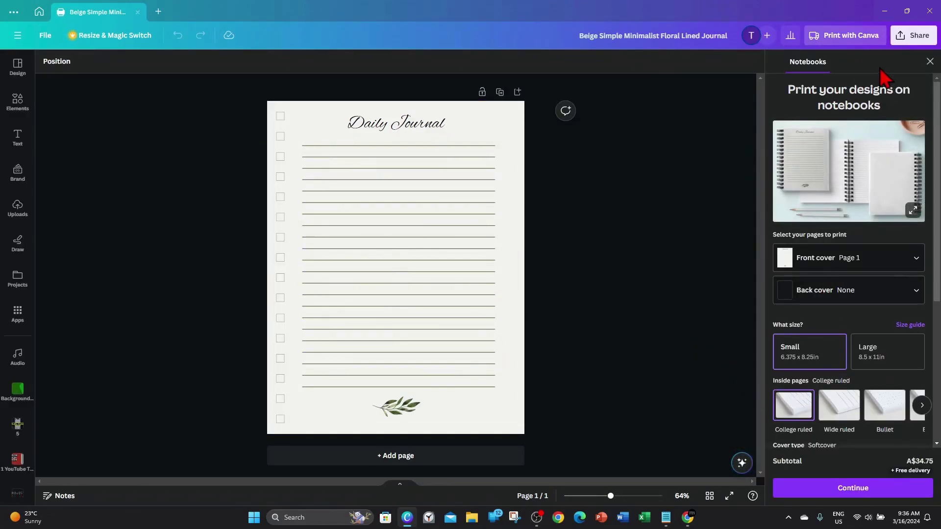
pyautogui.click(929, 62)
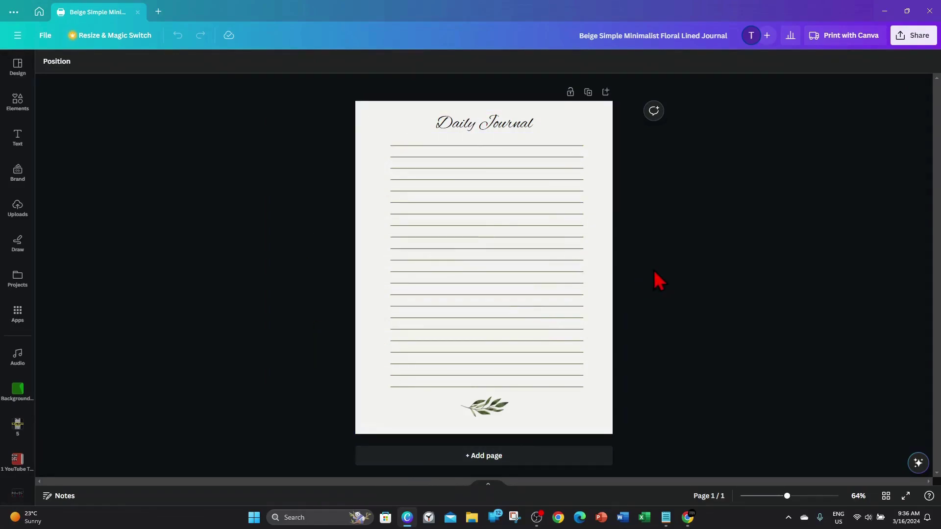
# Replace the word "Daily" in the page title with the journal owner's first name, keeping "Journal".
pyautogui.hotkey('ctrl', '+')
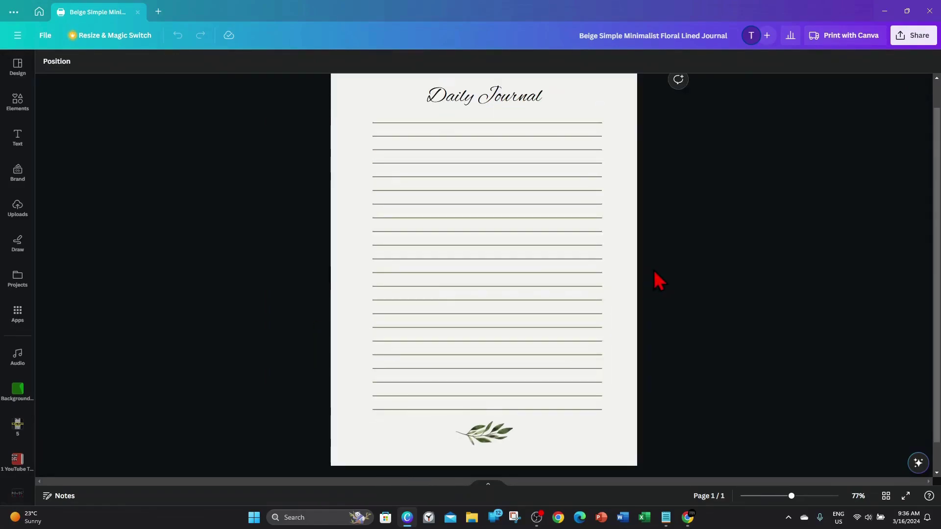
pyautogui.hotkey('ctrl', '+')
pyautogui.hotkey('ctrl', '+')
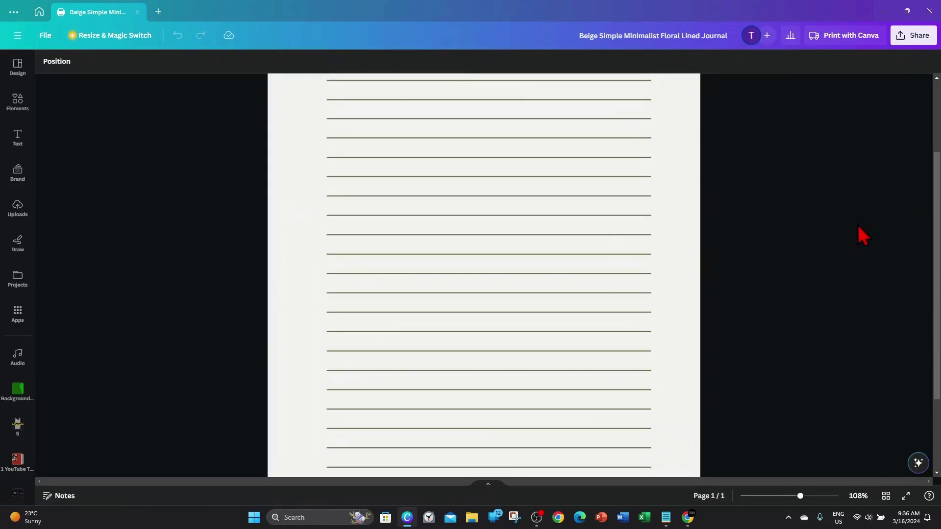
pyautogui.hotkey('ctrl', '-')
pyautogui.scroll(3, 934, 231)
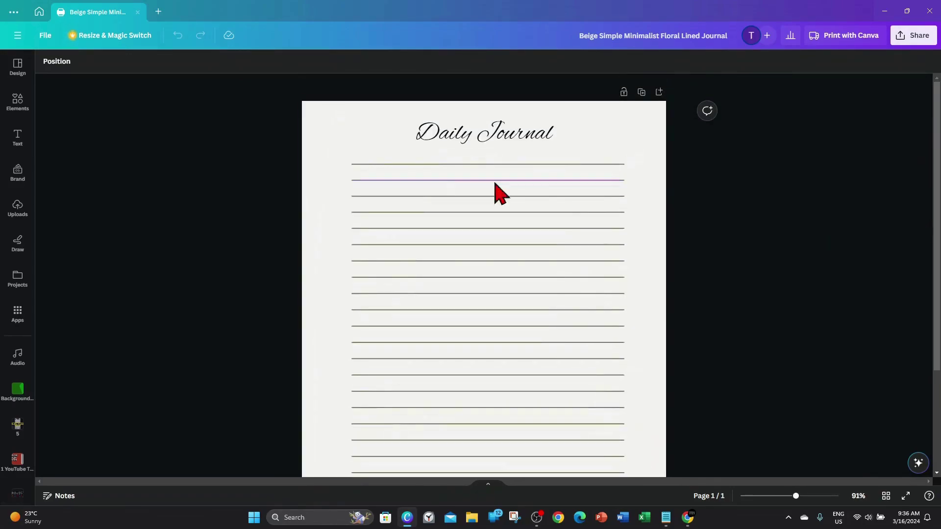
pyautogui.doubleClick(449, 132)
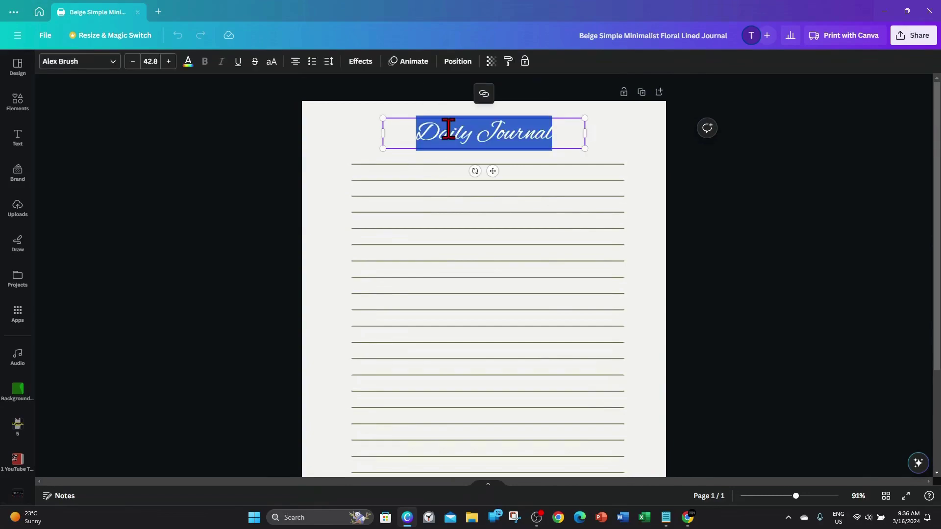
pyautogui.click(560, 134)
pyautogui.moveTo(475, 135); pyautogui.dragTo(398, 149)
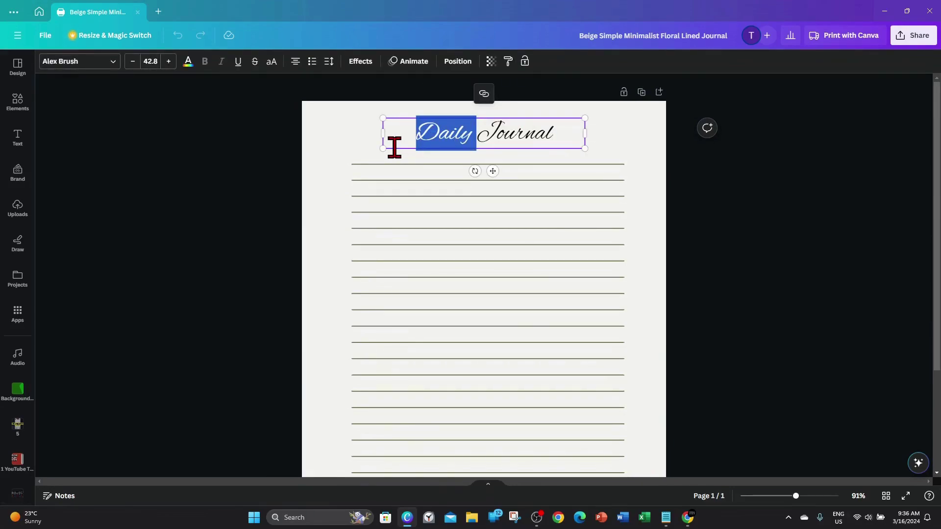
pyautogui.write('Lukes')
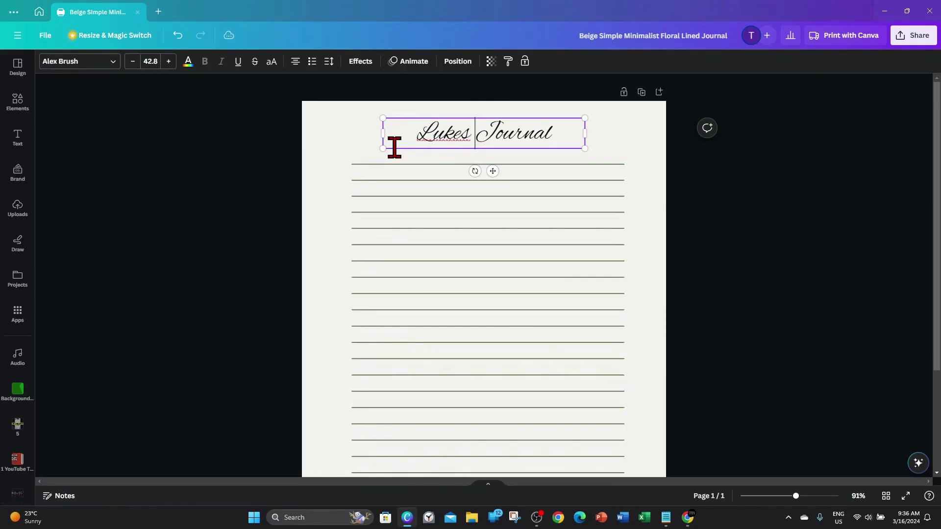
pyautogui.press('Escape')
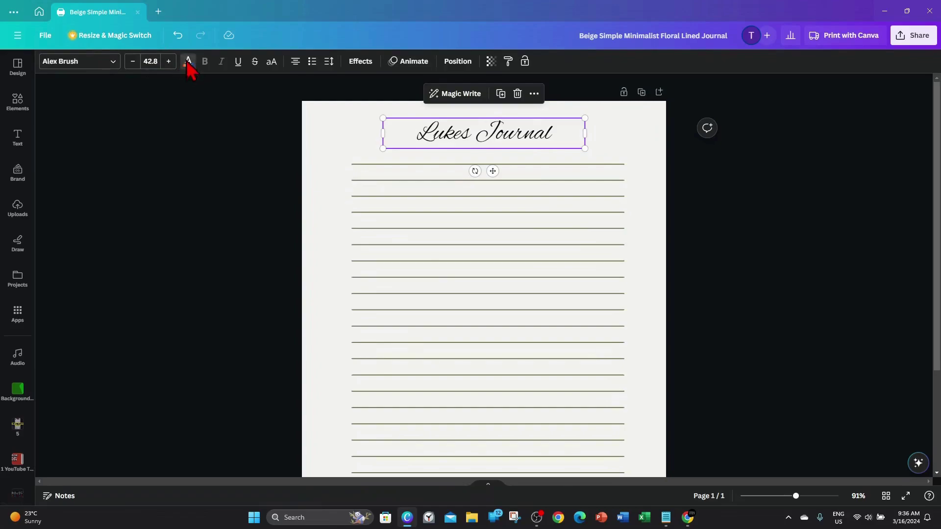
# Change the journal title's text colour to the default solid red.
pyautogui.click(187, 64)
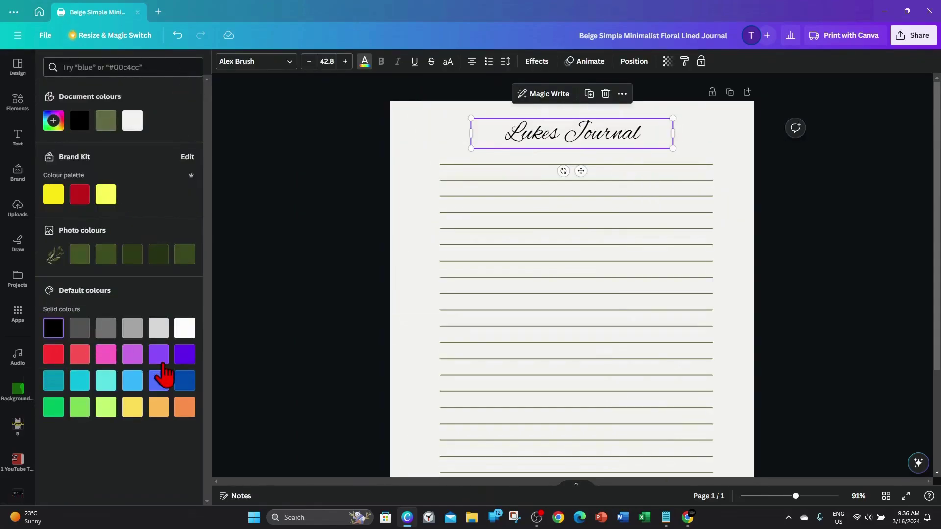
pyautogui.click(55, 352)
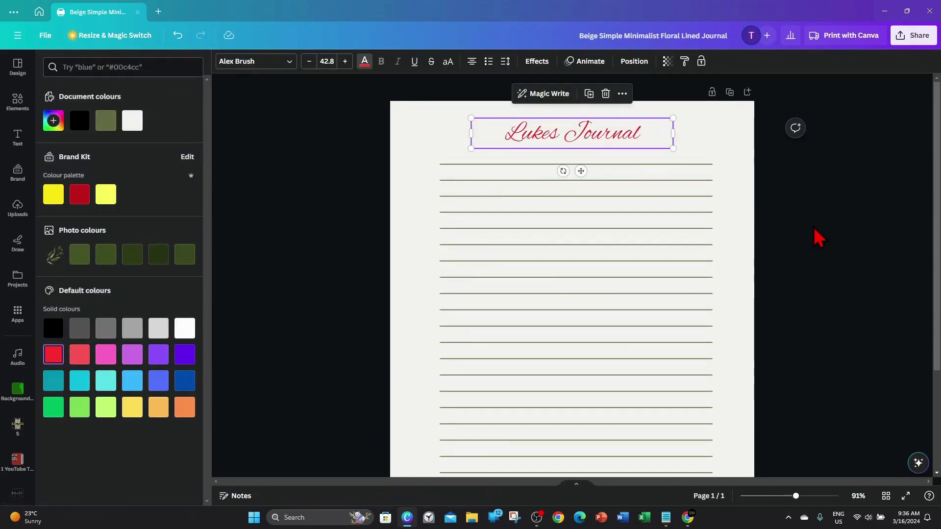
pyautogui.press('Escape')
pyautogui.click(551, 196)
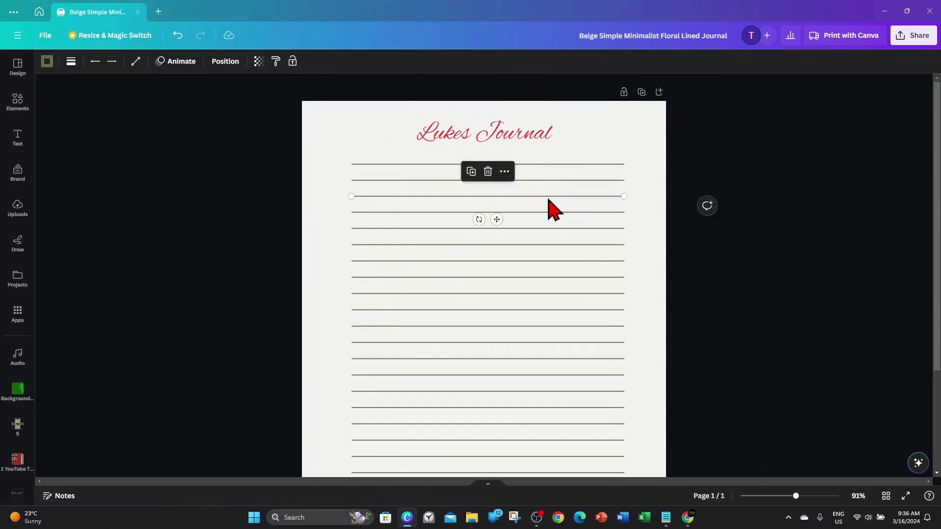
pyautogui.click(379, 165)
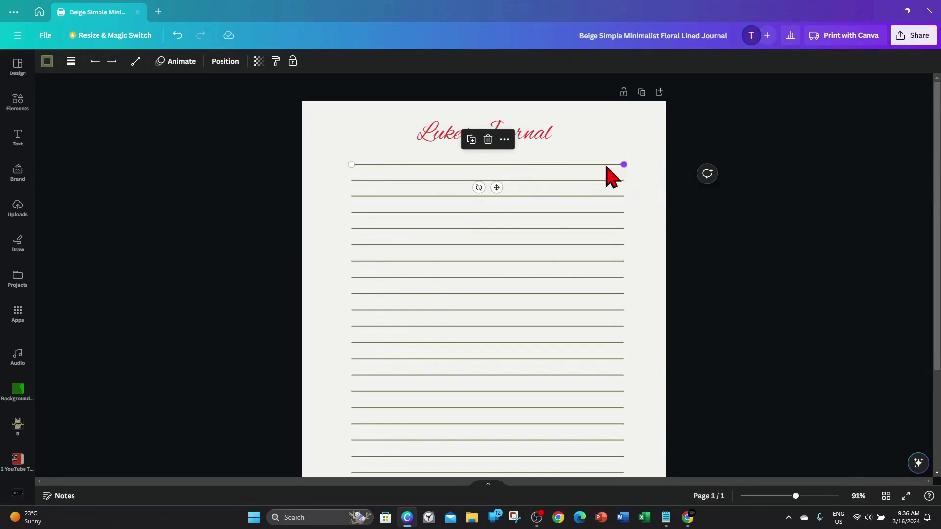
# Delete the green leaf branch image below the ruled lines.
pyautogui.scroll(-4, 730, 290)
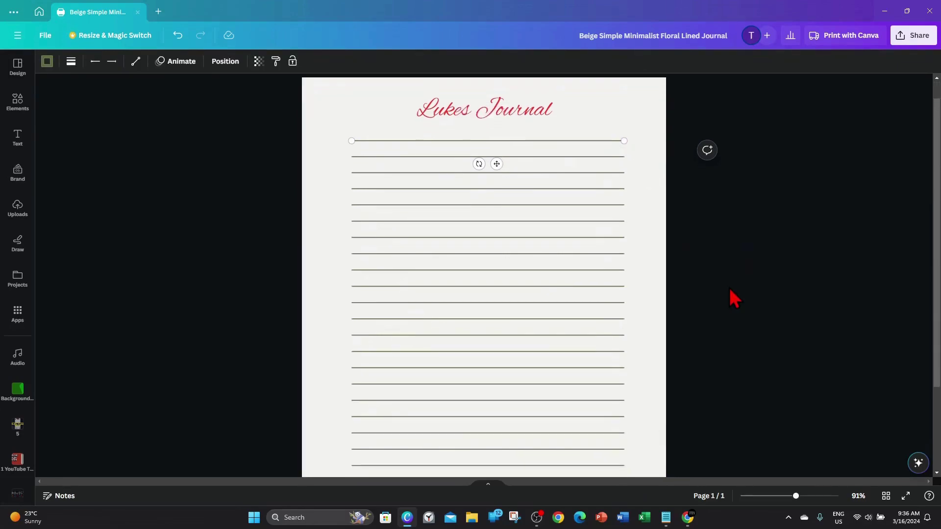
pyautogui.click(507, 394)
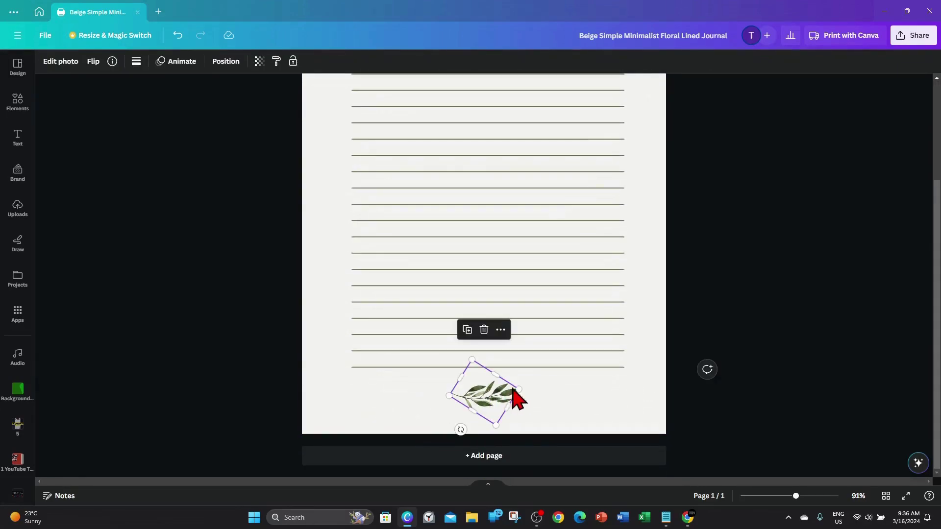
pyautogui.press('Delete')
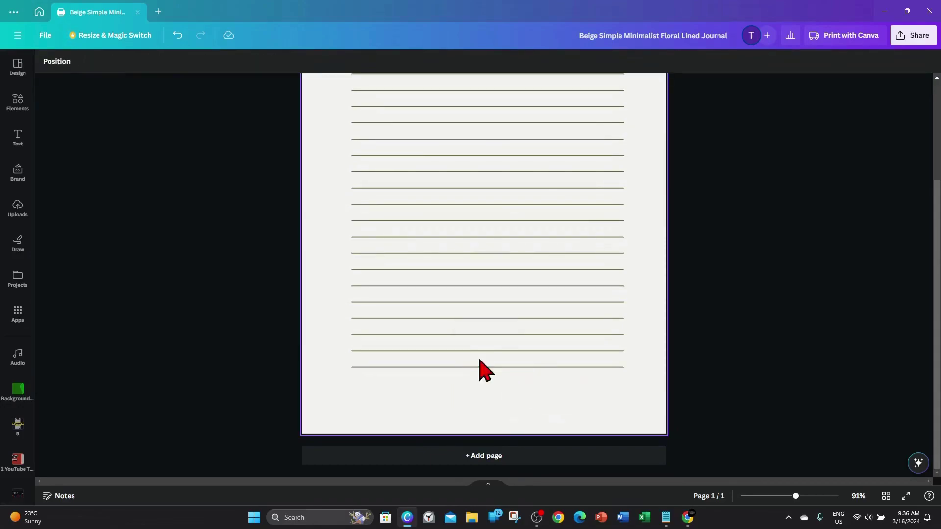
# Search the elements library for "leaf" and show all the graphics results.
pyautogui.click(18, 104)
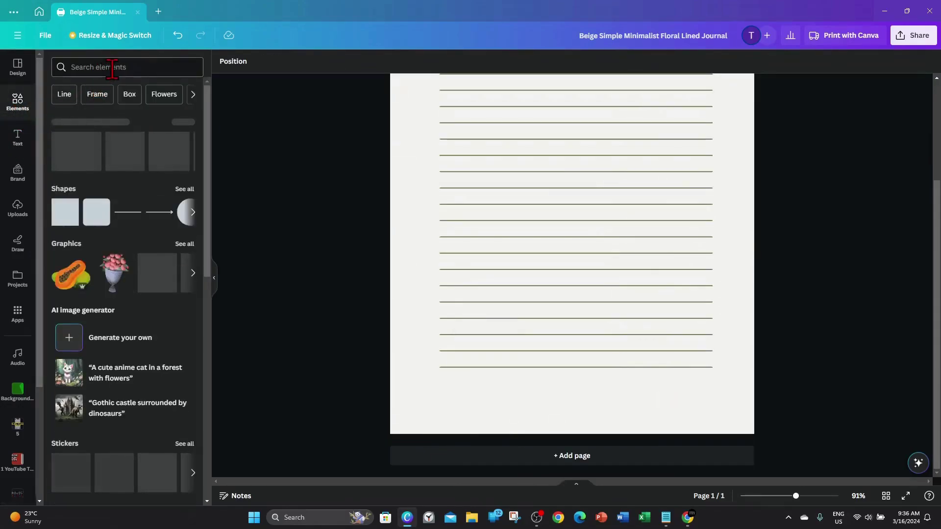
pyautogui.click(112, 67)
pyautogui.write('leaf')
pyautogui.press('Return')
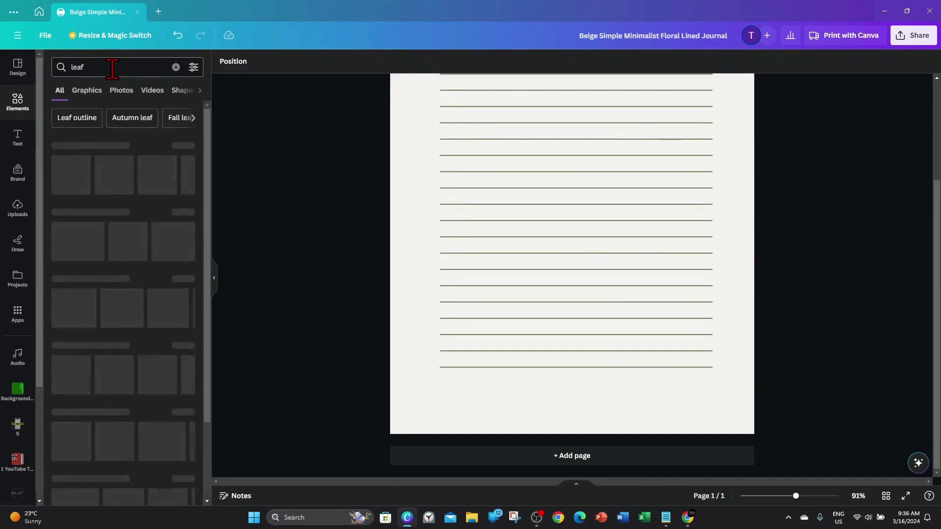
pyautogui.click(185, 147)
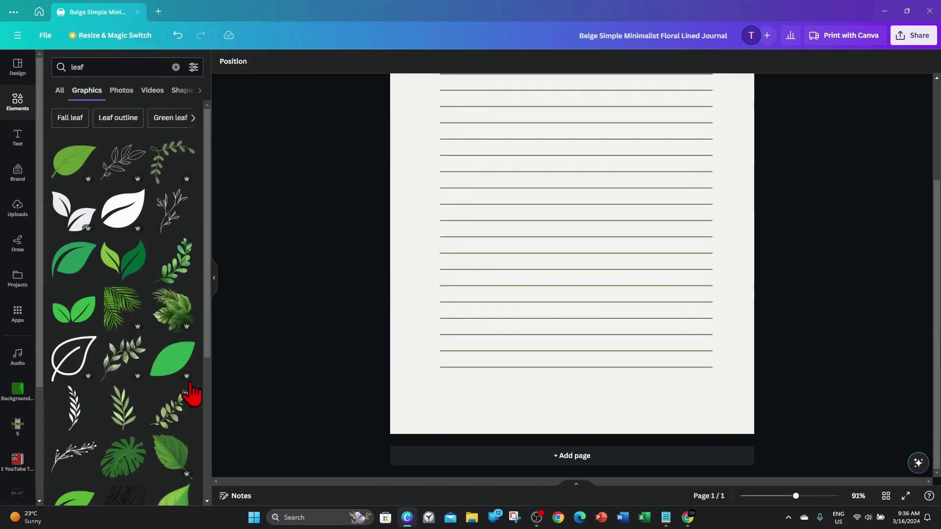
pyautogui.click(194, 67)
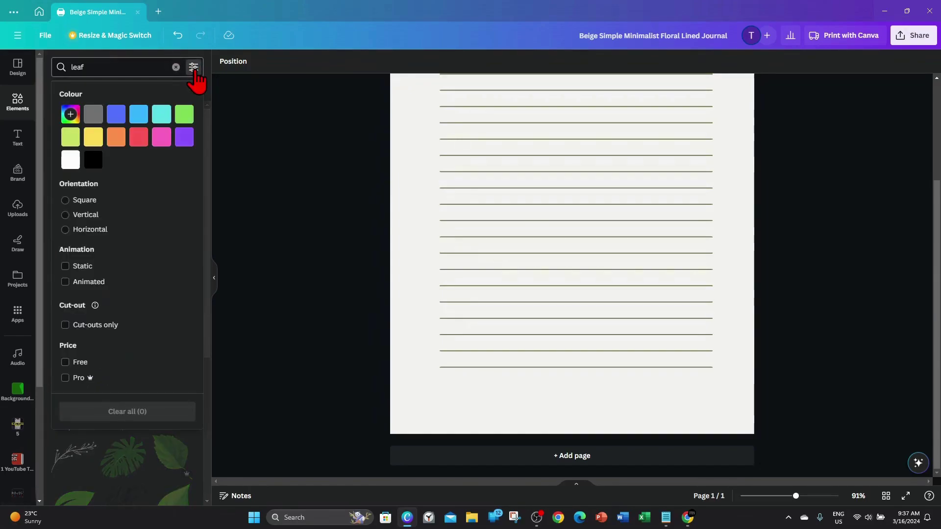
pyautogui.click(65, 363)
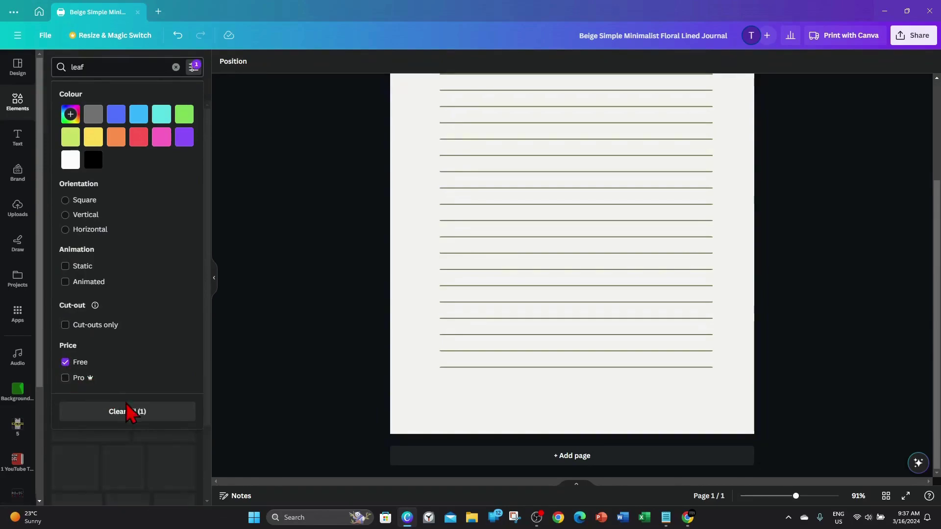
pyautogui.click(160, 413)
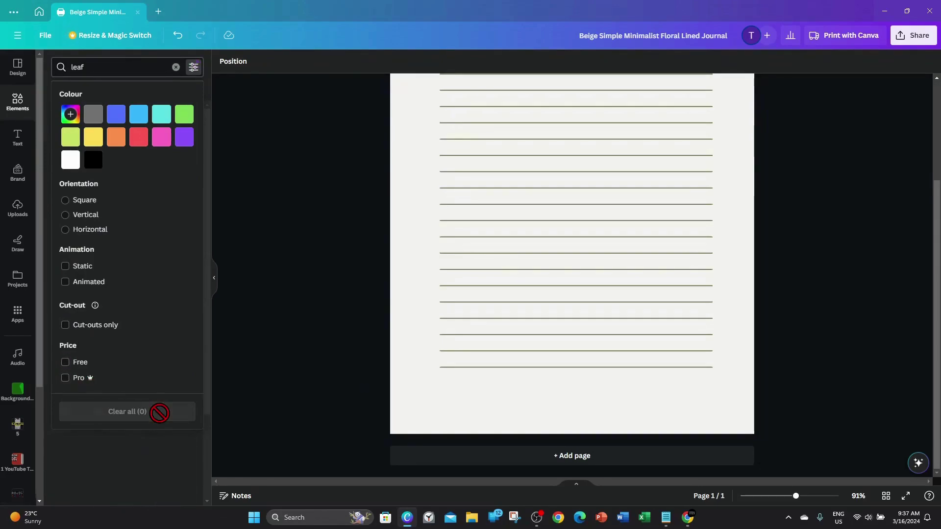
pyautogui.click(293, 346)
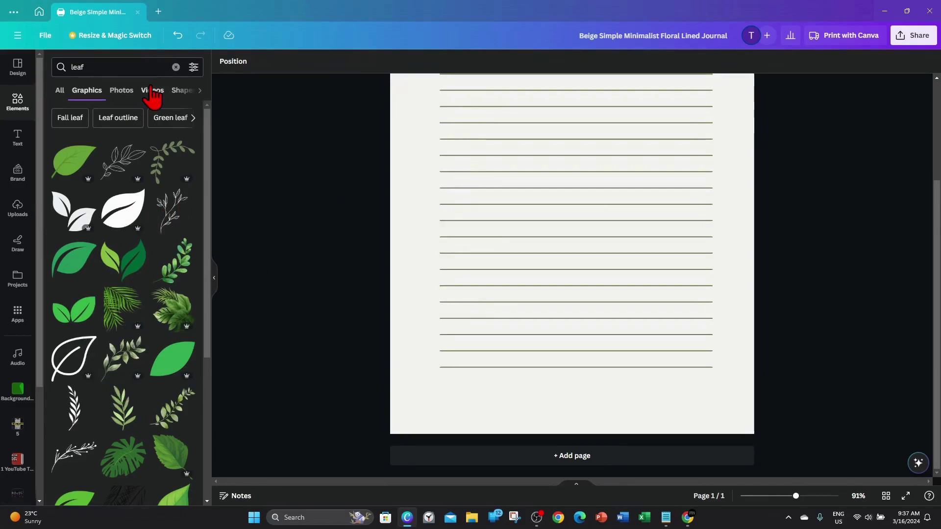
# Limit the leaf graphics results to Free items.
pyautogui.click(194, 67)
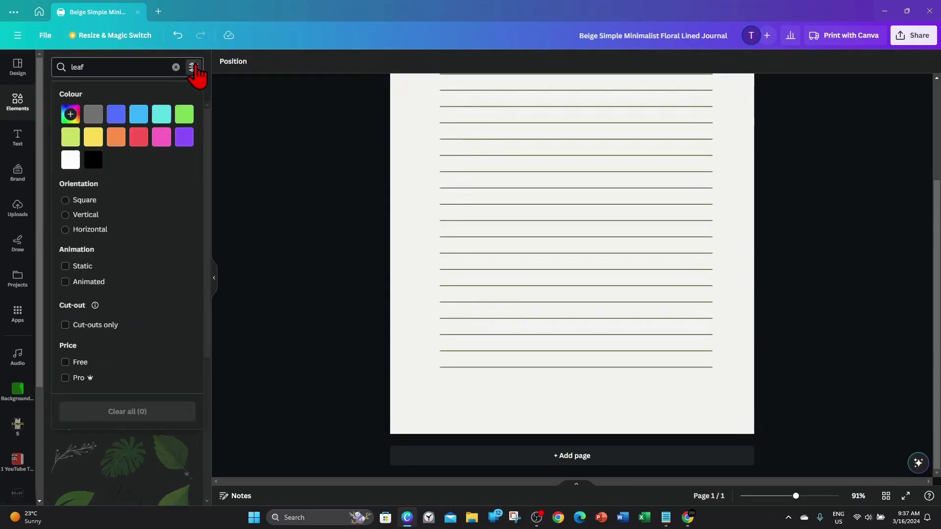
pyautogui.click(65, 363)
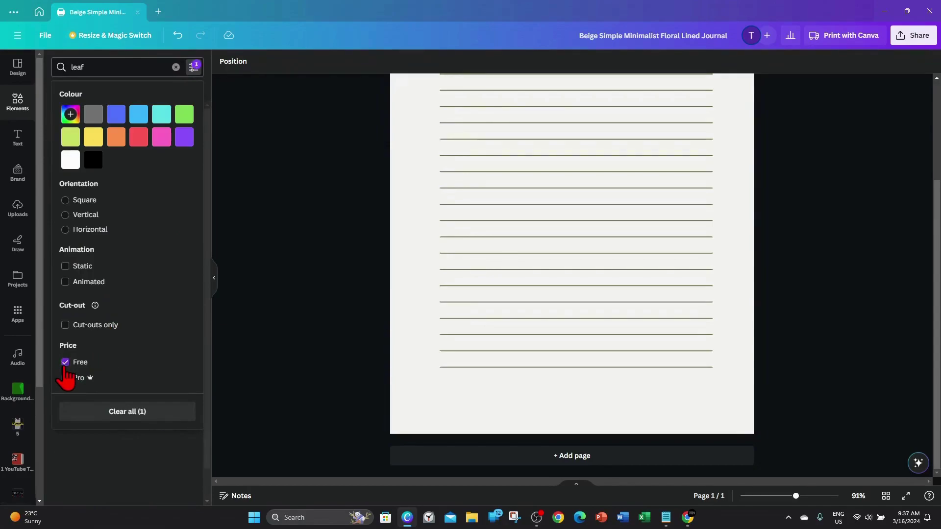
pyautogui.click(326, 326)
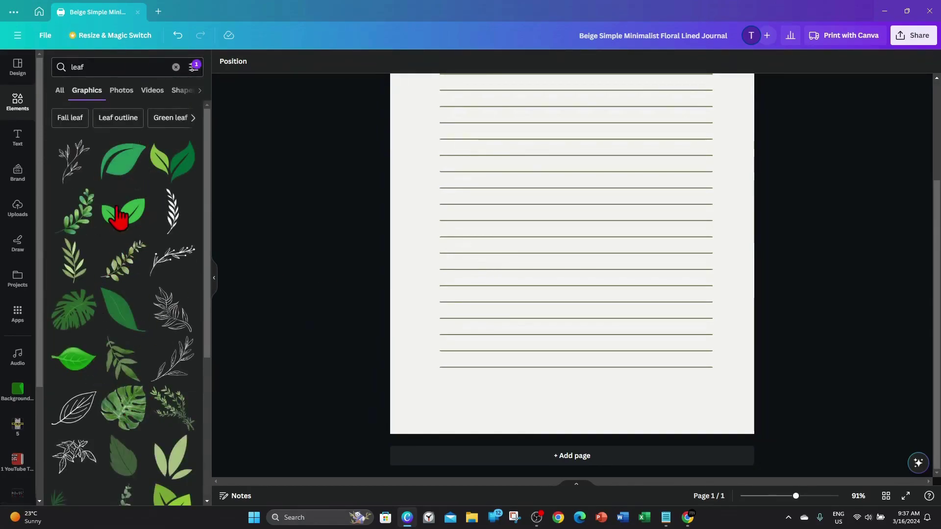
# Add the curly line divider with leaves at both ends and place it centred below the last ruled line.
pyautogui.moveTo(216, 256); pyautogui.dragTo(234, 441)
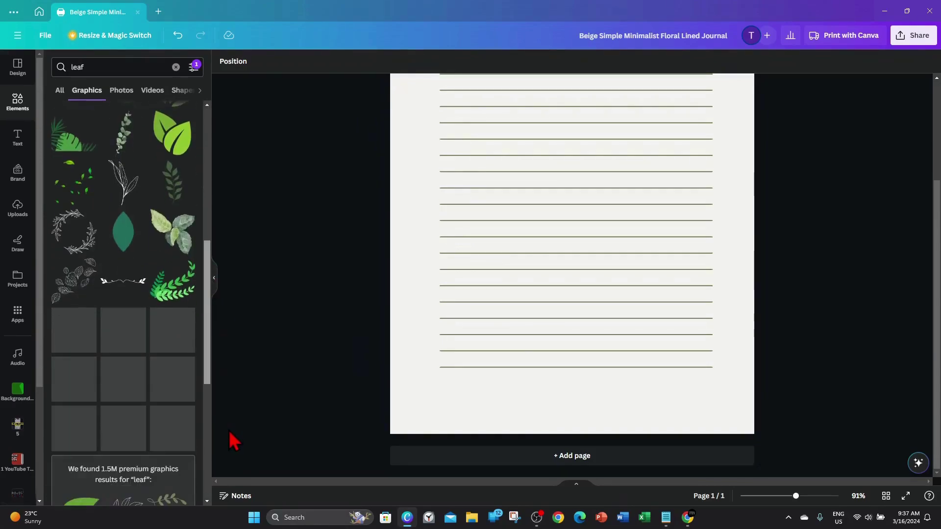
pyautogui.click(123, 282)
pyautogui.moveTo(574, 201); pyautogui.dragTo(574, 410)
pyautogui.click(802, 359)
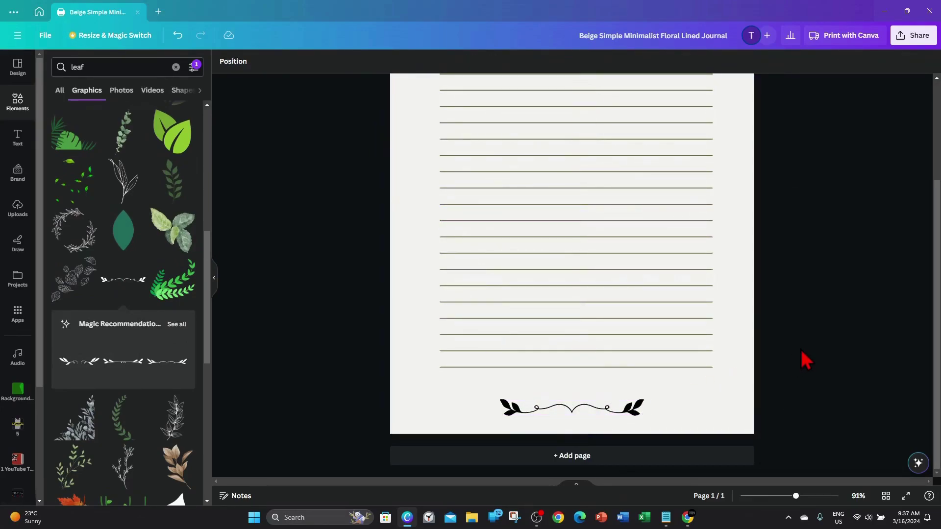
# Download the journal page as a PDF Print file and save it in the Downloads folder as Beige Simple Minimalist Floral Lined Journal.
pyautogui.scroll(3, 806, 359)
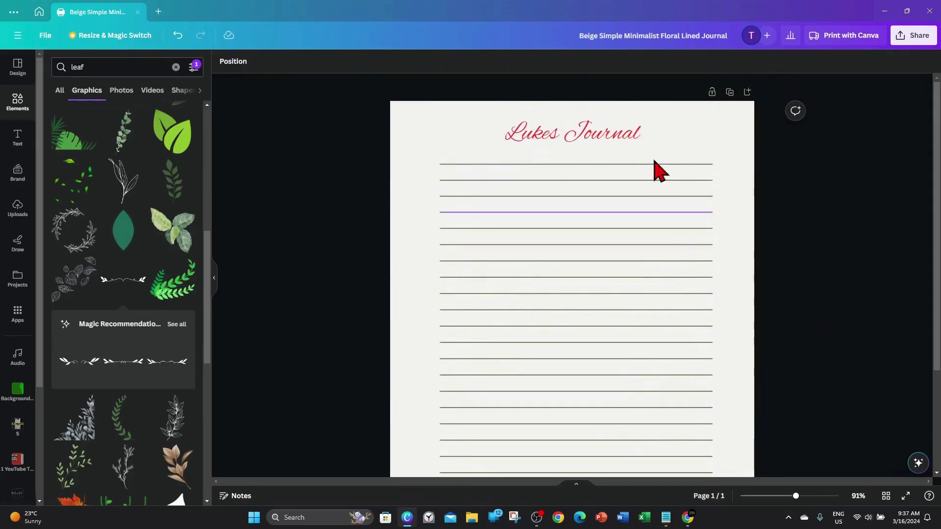
pyautogui.scroll(-4, 832, 296)
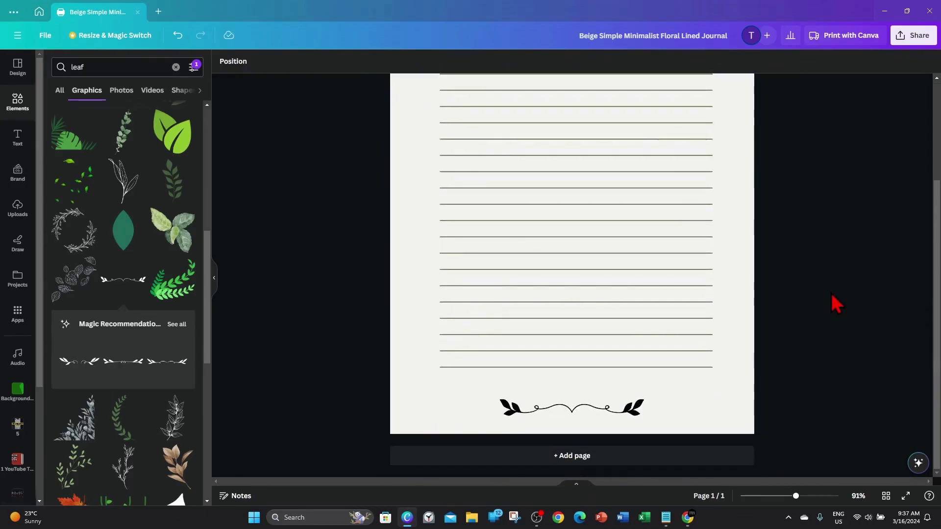
pyautogui.click(915, 36)
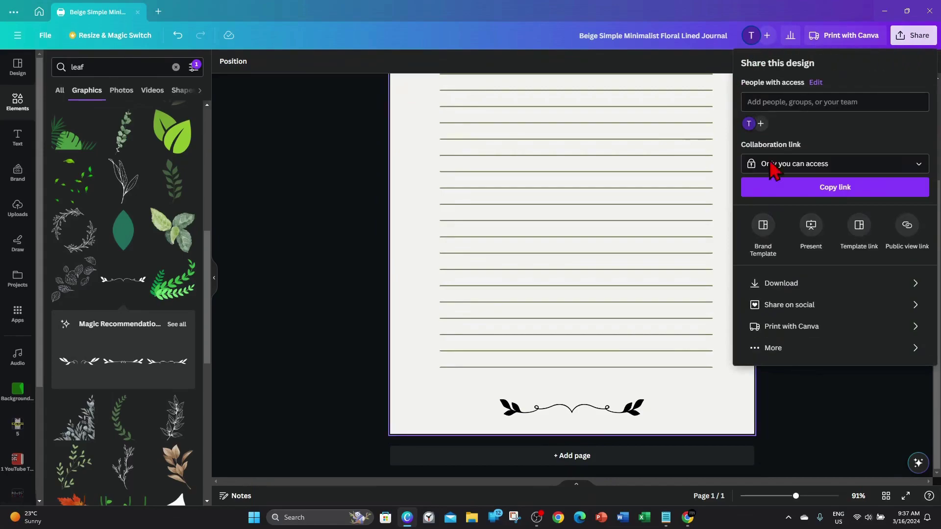
pyautogui.click(838, 286)
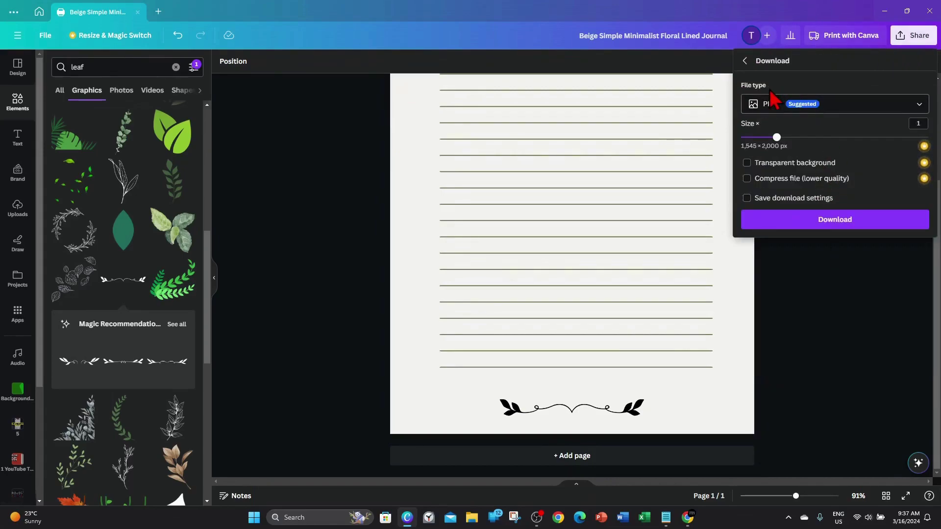
pyautogui.click(895, 110)
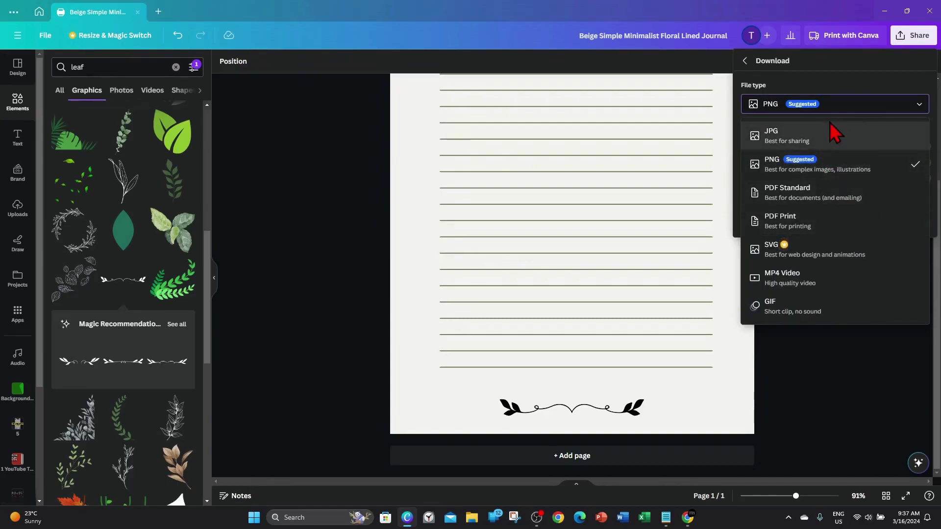
pyautogui.click(841, 228)
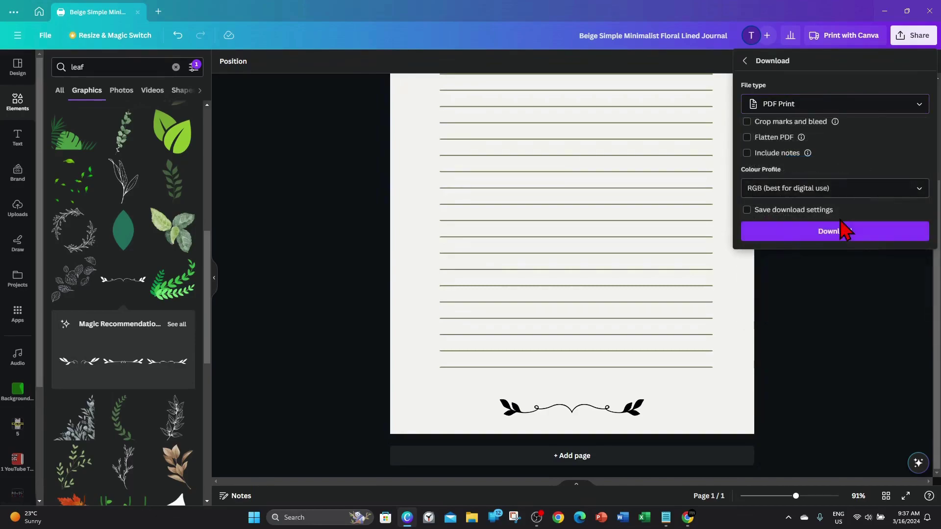
pyautogui.click(852, 236)
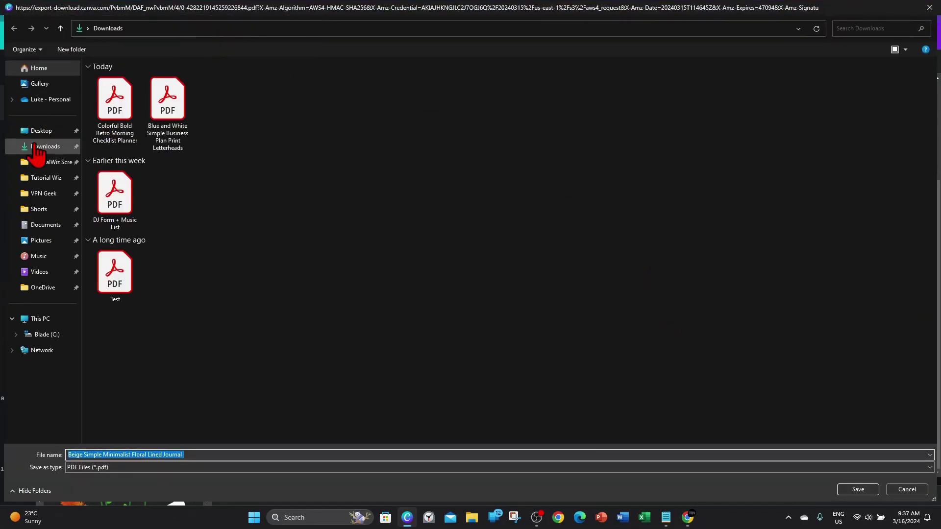
pyautogui.click(856, 486)
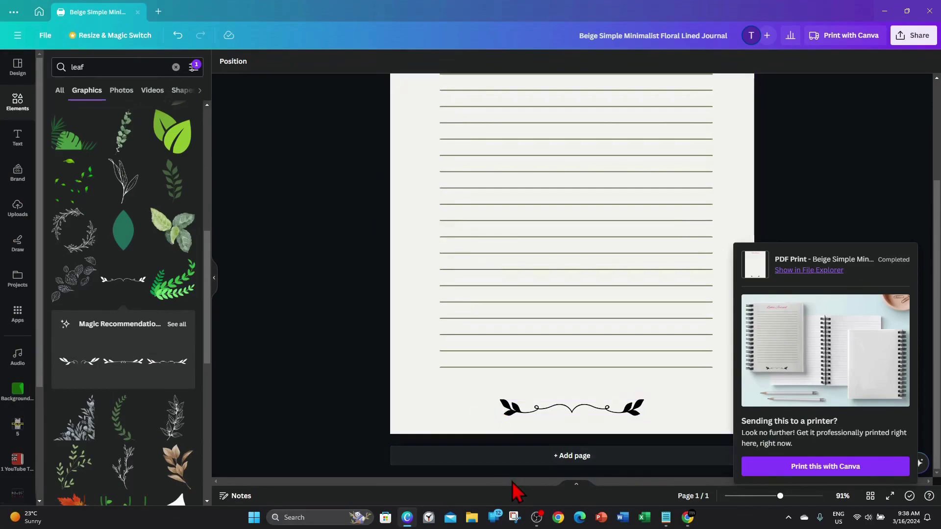
# Open the Beige Simple Minimalist Floral Lined Journal PDF from the Downloads folder in Adobe Acrobat and bring up its print settings.
pyautogui.click(472, 518)
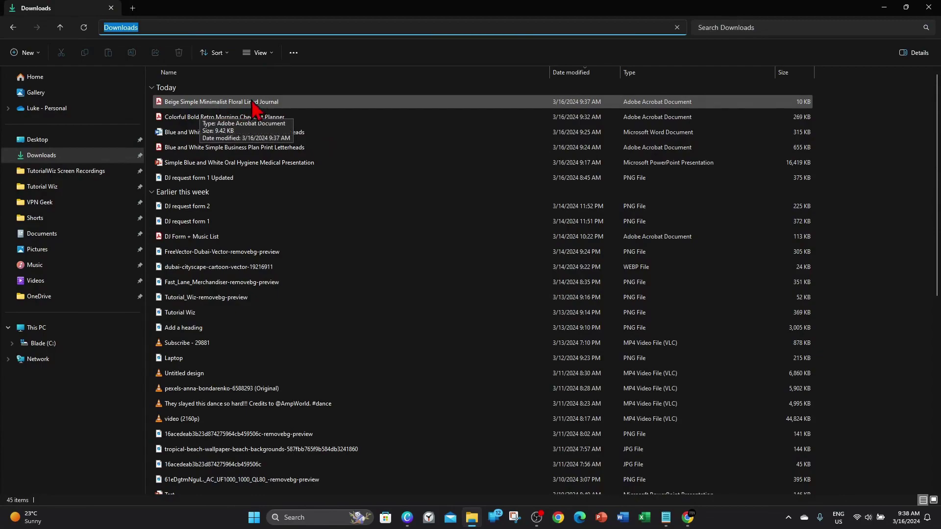
pyautogui.doubleClick(292, 104)
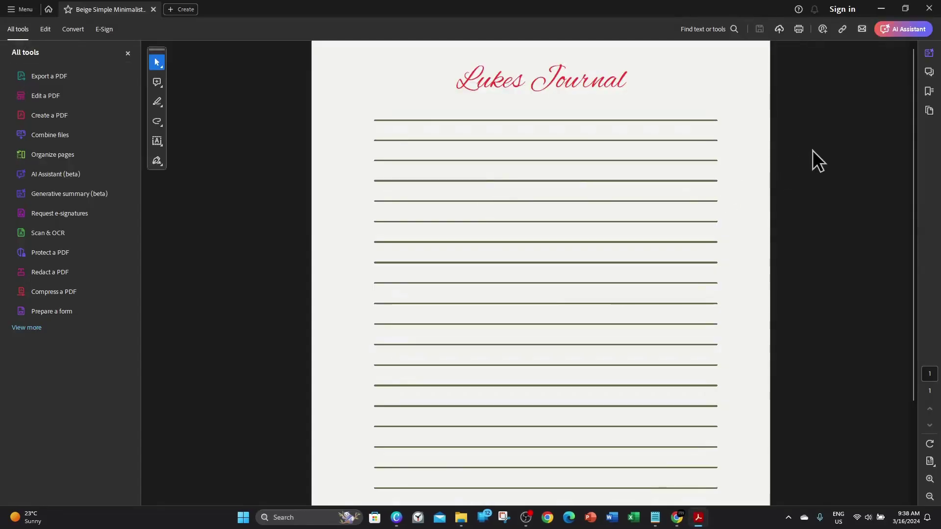
pyautogui.click(796, 31)
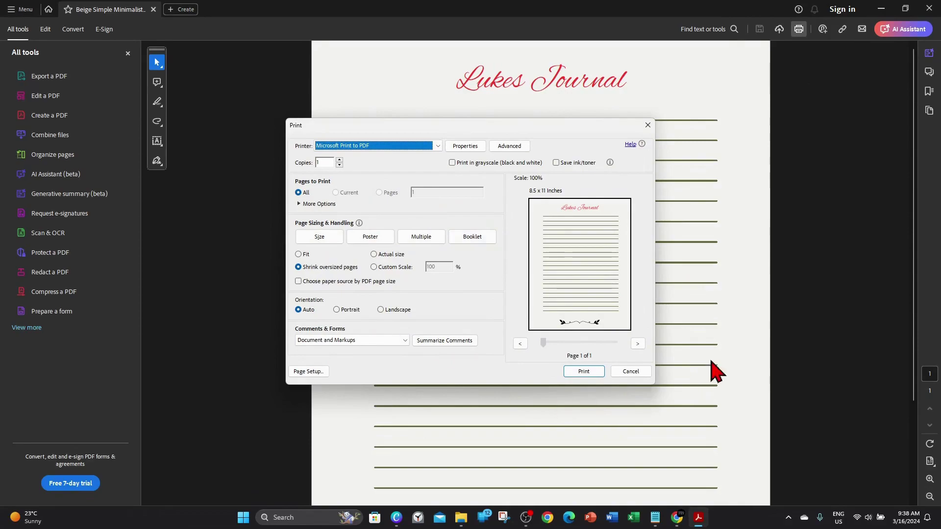
pyautogui.moveTo(558, 129); pyautogui.dragTo(532, 133)
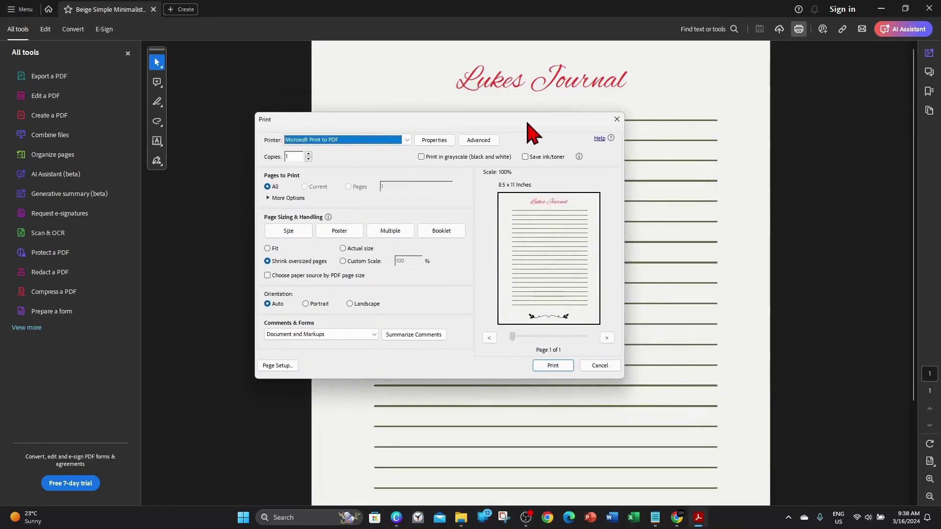